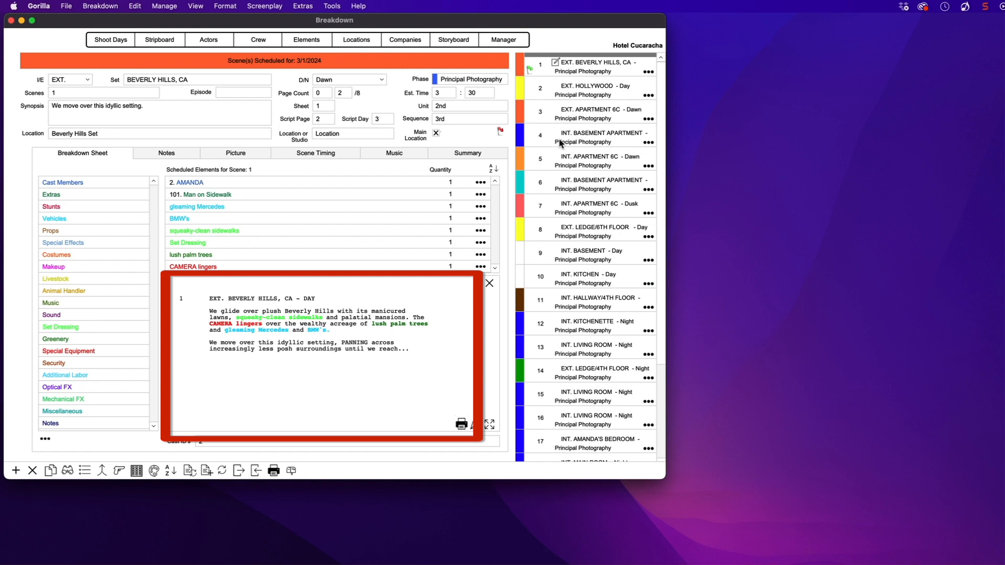
- Look through the screenplay text of scenes 2, 3 and 4, and return to scene 1
{"action": "left_click", "coordinate": [618, 91]}
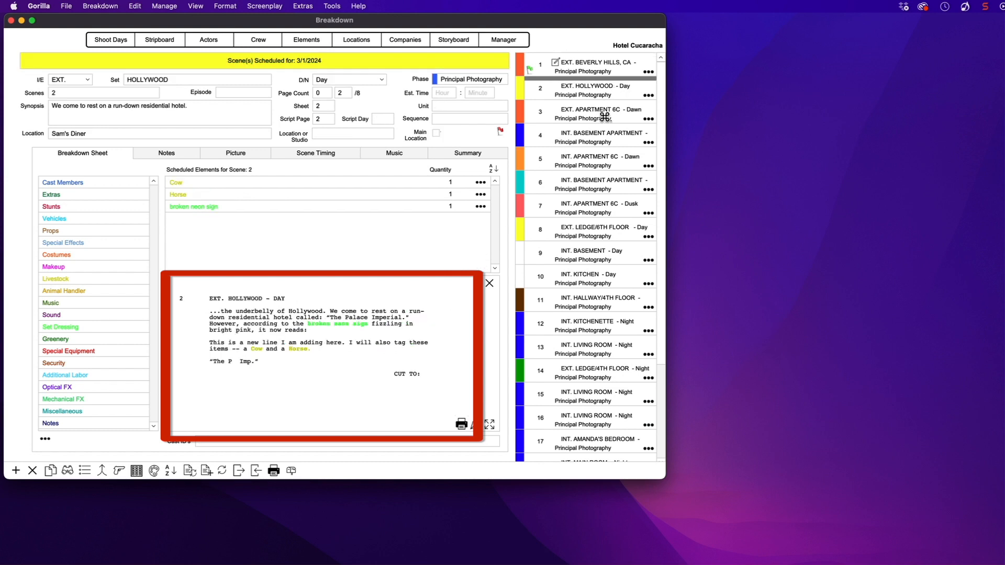
{"action": "left_click", "coordinate": [604, 116]}
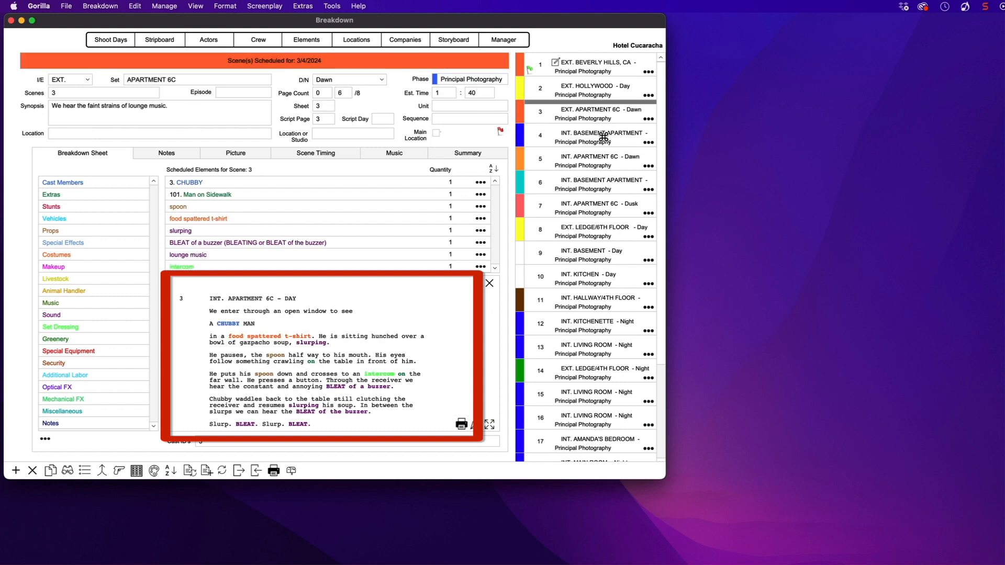
{"action": "left_click", "coordinate": [604, 136]}
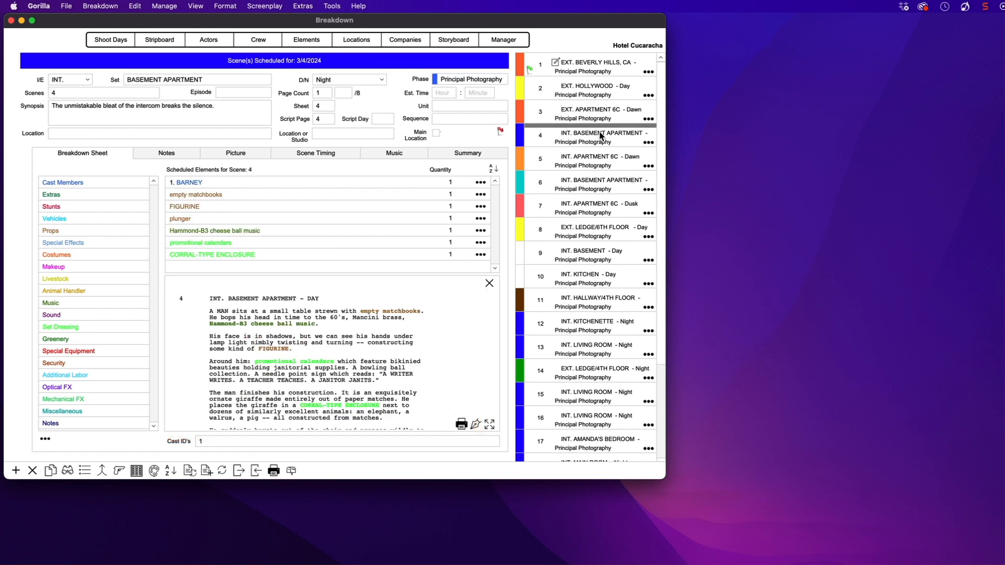
{"action": "left_click", "coordinate": [594, 68]}
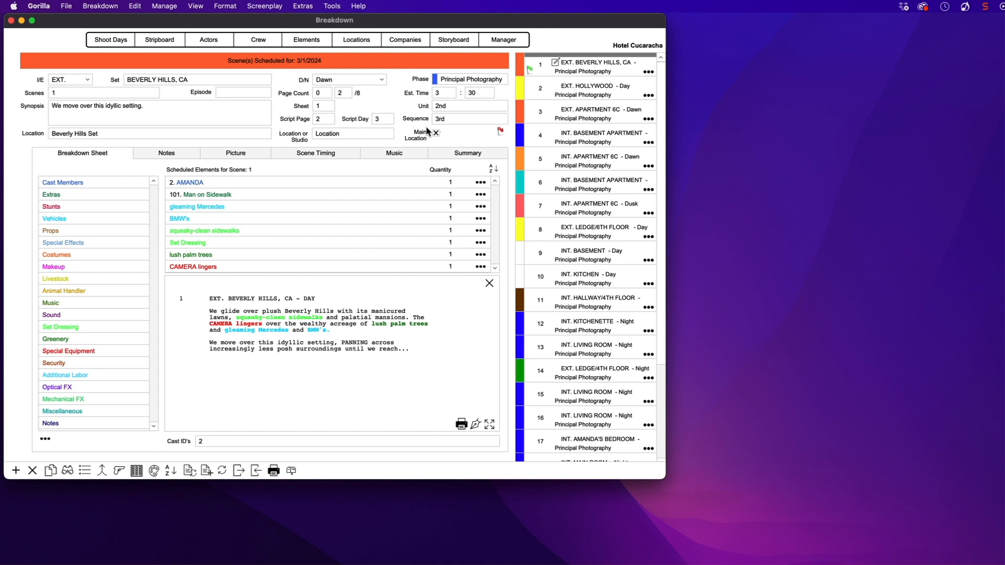
- Switch the screenplay display from tagging mode to Edit Screenplay mode
{"action": "left_click", "coordinate": [281, 6]}
{"action": "mouse_move", "coordinate": [281, 19]}
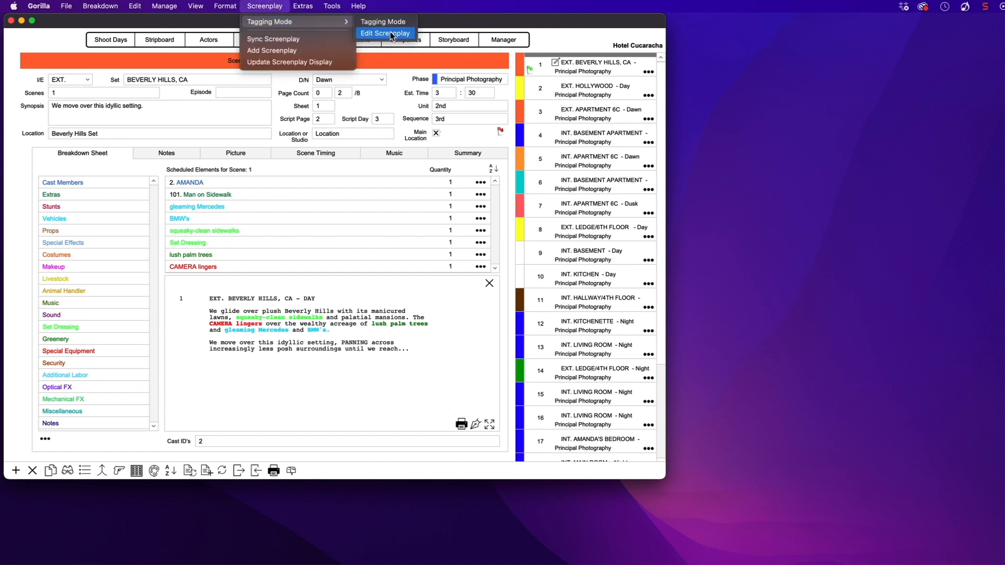
{"action": "left_click", "coordinate": [407, 33]}
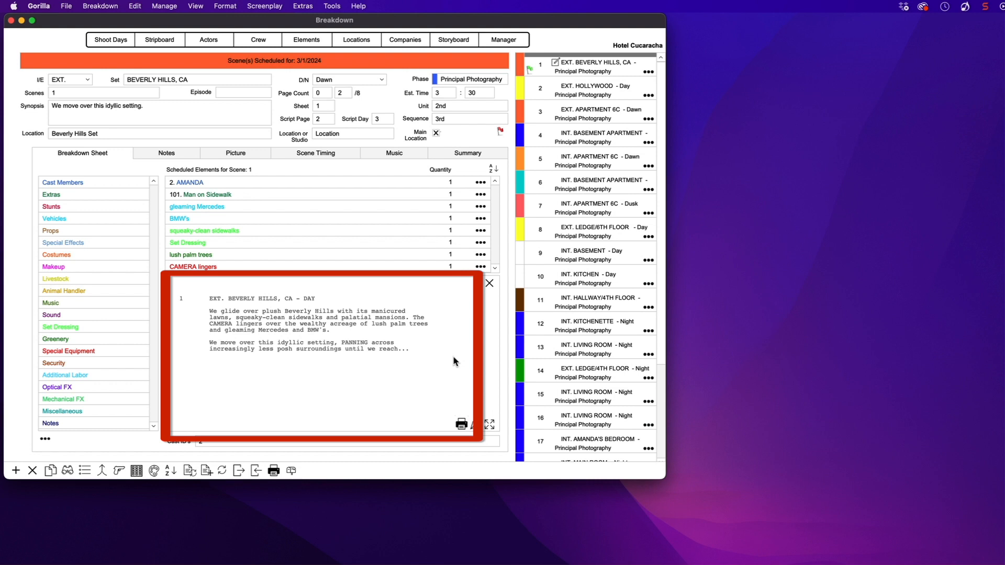
- Open scene 1's screenplay for editing and insert an action line reading "type...." below the first action paragraph
{"action": "double_click", "coordinate": [364, 325]}
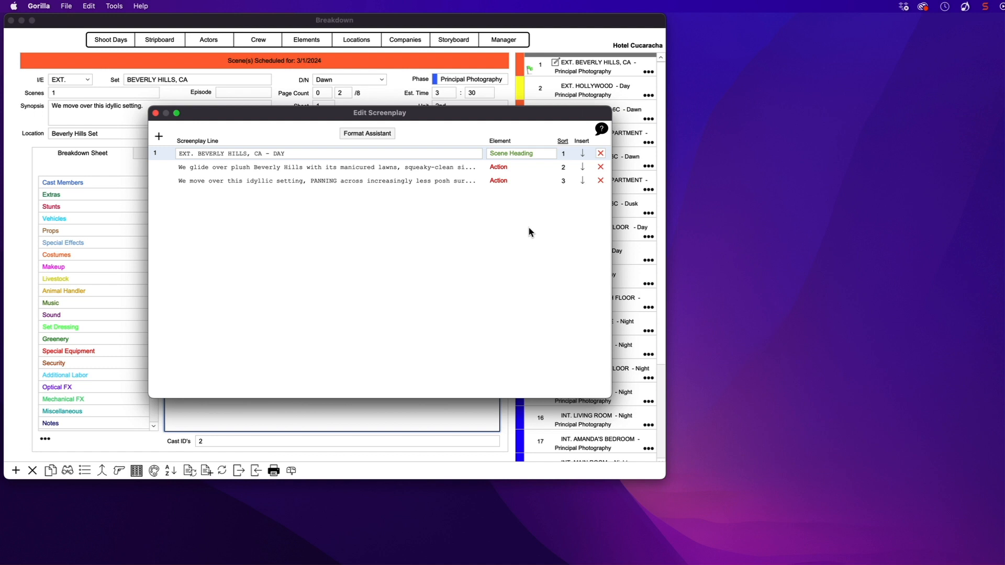
{"action": "left_click", "coordinate": [156, 113]}
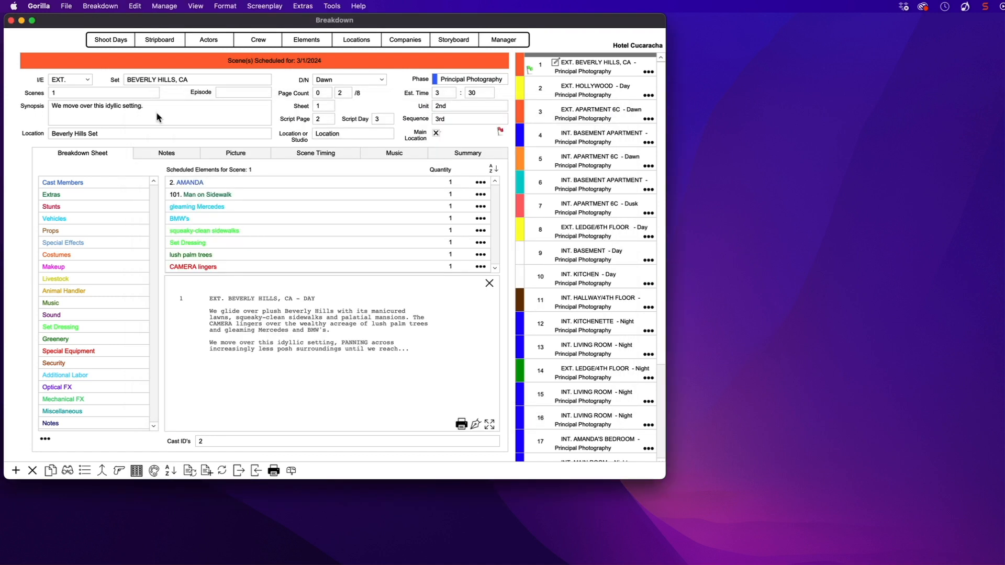
{"action": "left_click", "coordinate": [476, 425]}
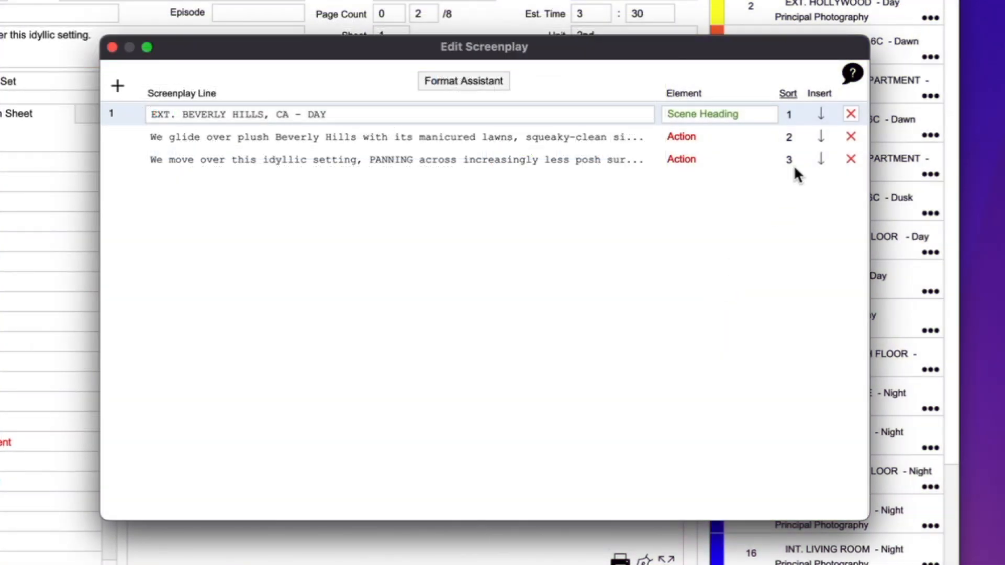
{"action": "left_click", "coordinate": [820, 137]}
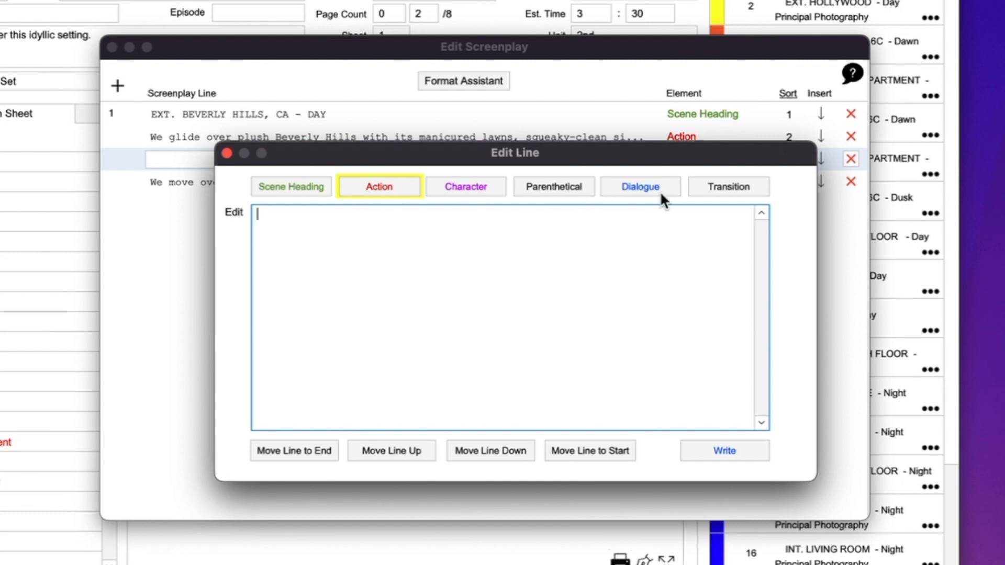
{"action": "type", "text": "type...."}
- Switch to the screenplay document and copy the scene 1 paragraph beginning "This is a new line inserted here."
{"action": "key", "text": "super+Tab"}
{"action": "key", "text": "super+Tab"}
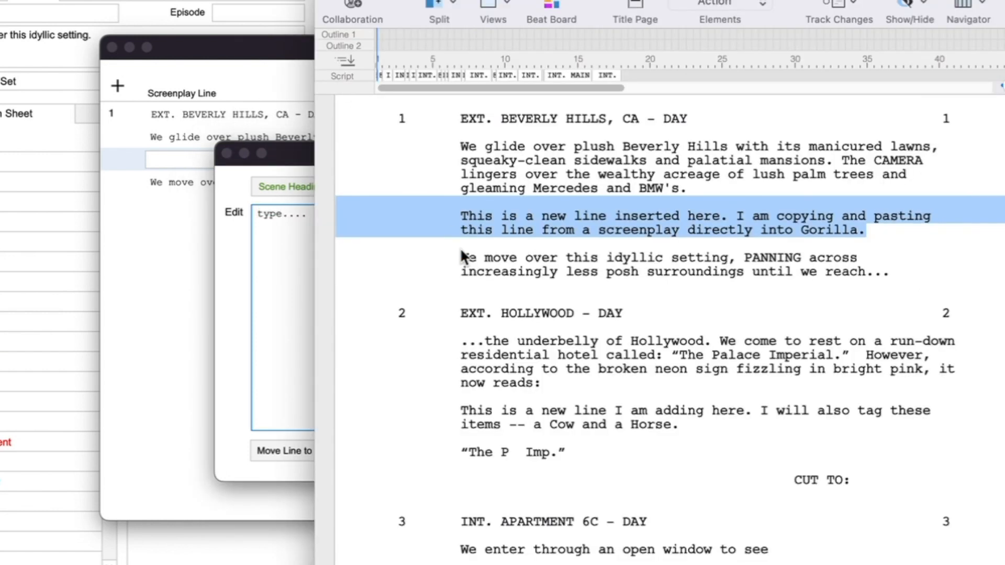
{"action": "left_click", "coordinate": [713, 402]}
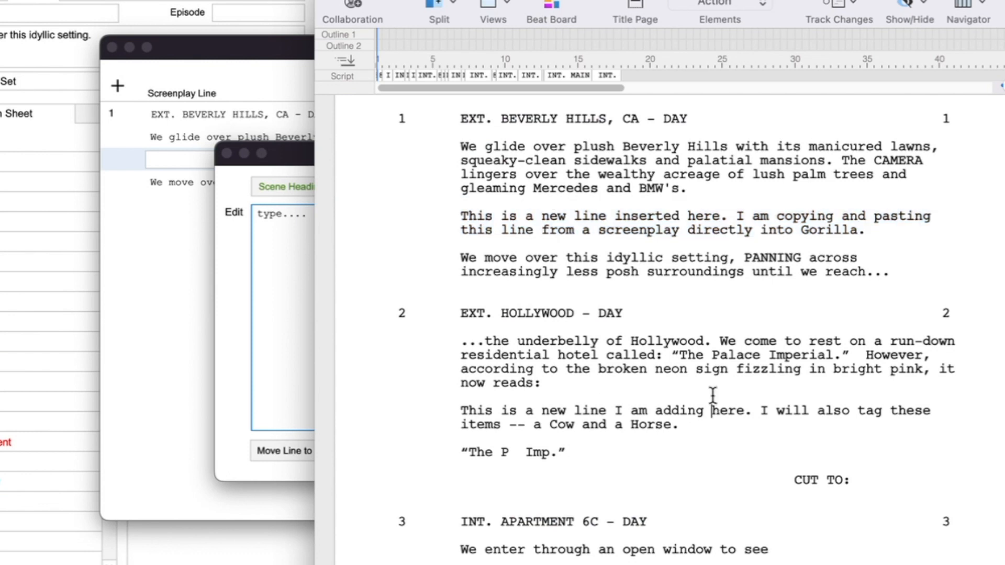
{"action": "left_click_drag", "start_coordinate": [866, 230], "coordinate": [446, 219]}
{"action": "key", "text": "super+c"}
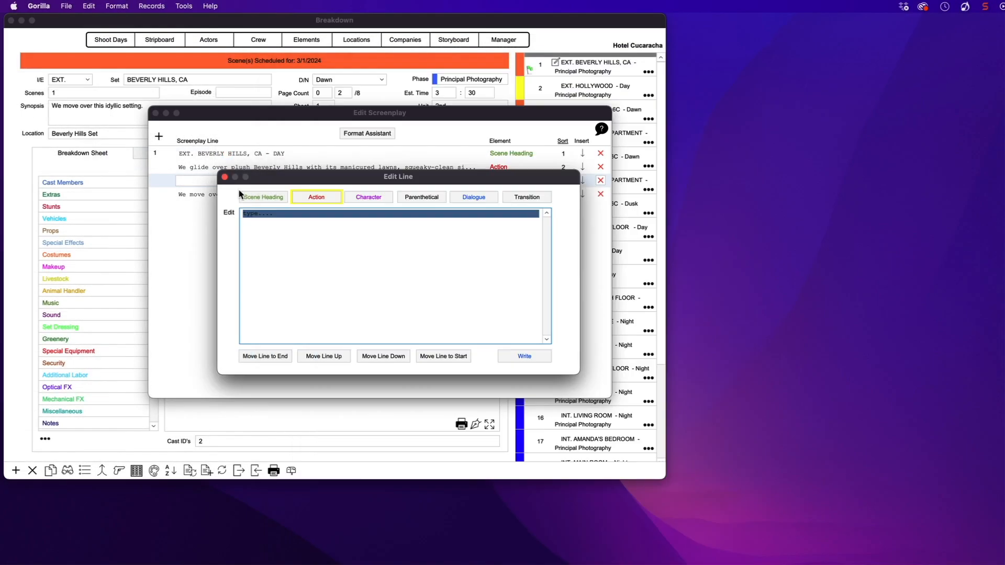
- Replace the "type...." placeholder with the copied paragraph as text only and write the line to the screenplay
{"action": "left_click", "coordinate": [89, 6]}
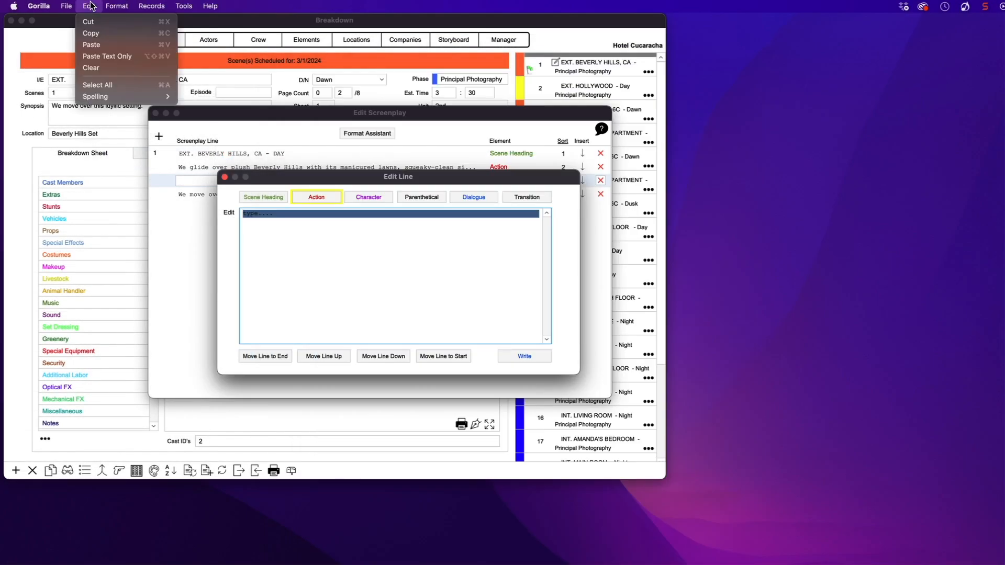
{"action": "left_click", "coordinate": [102, 55]}
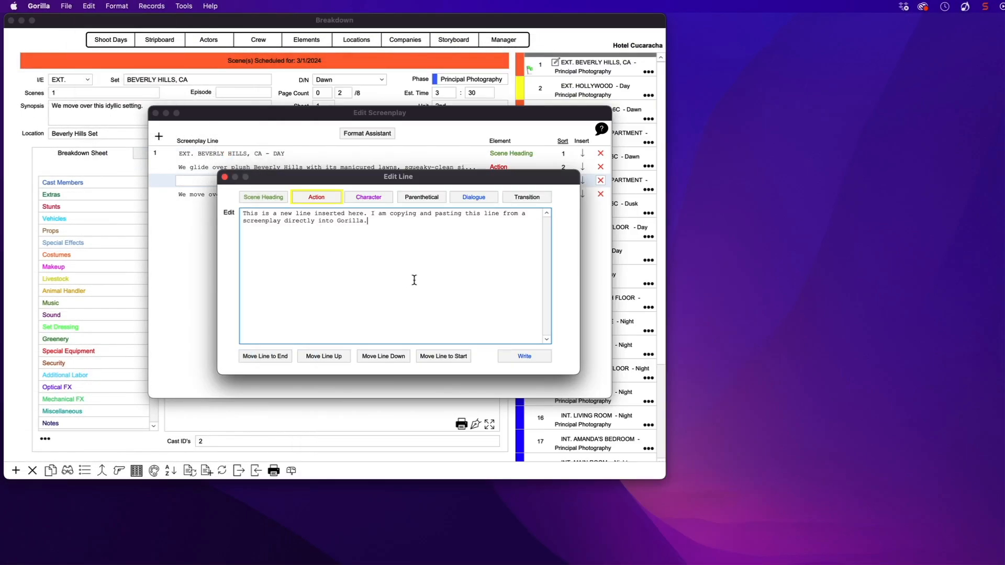
{"action": "left_click", "coordinate": [544, 357]}
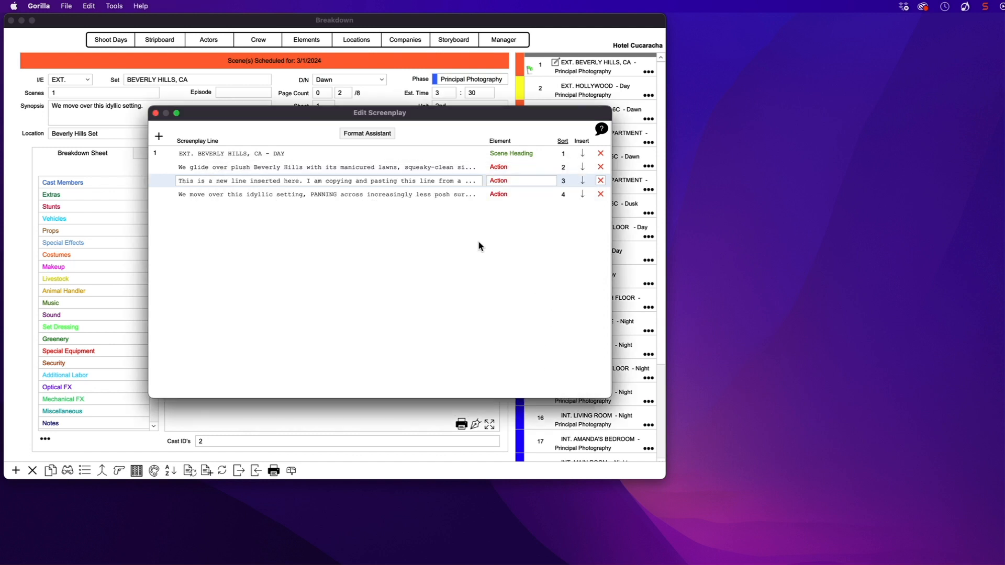
- Reopen the inserted action line to review its text, and close the screenplay editor
{"action": "left_click", "coordinate": [365, 184]}
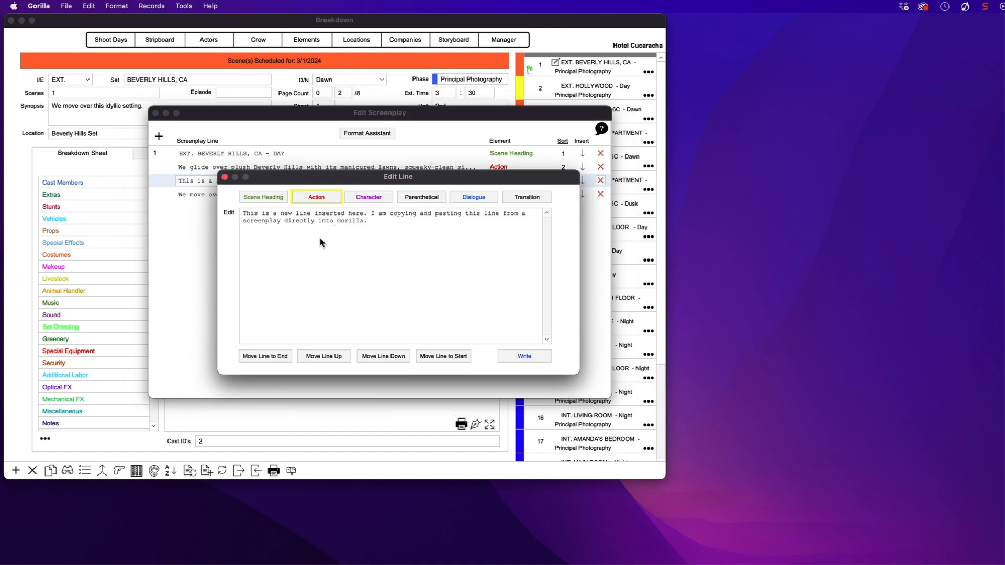
{"action": "left_click", "coordinate": [224, 177]}
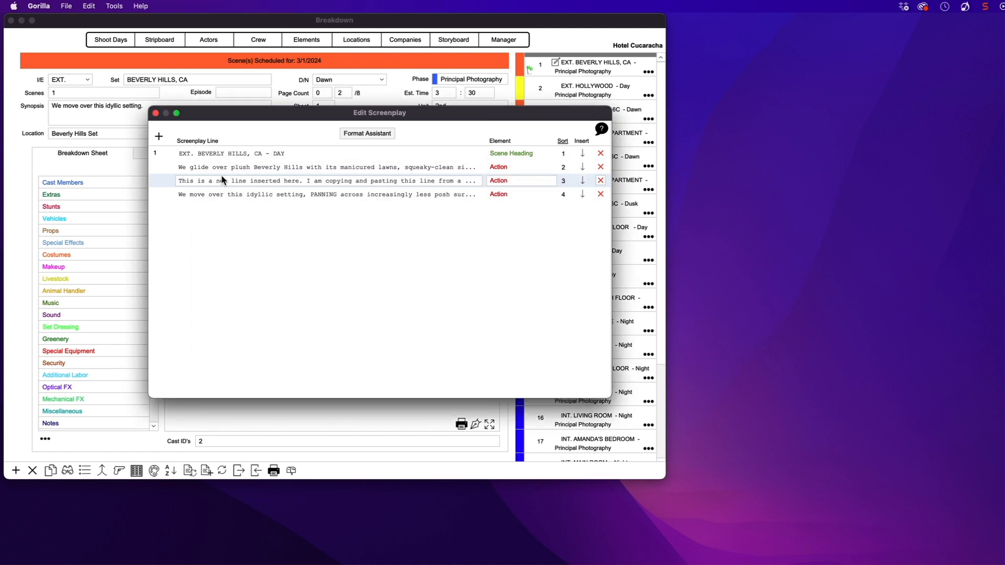
{"action": "left_click", "coordinate": [156, 113]}
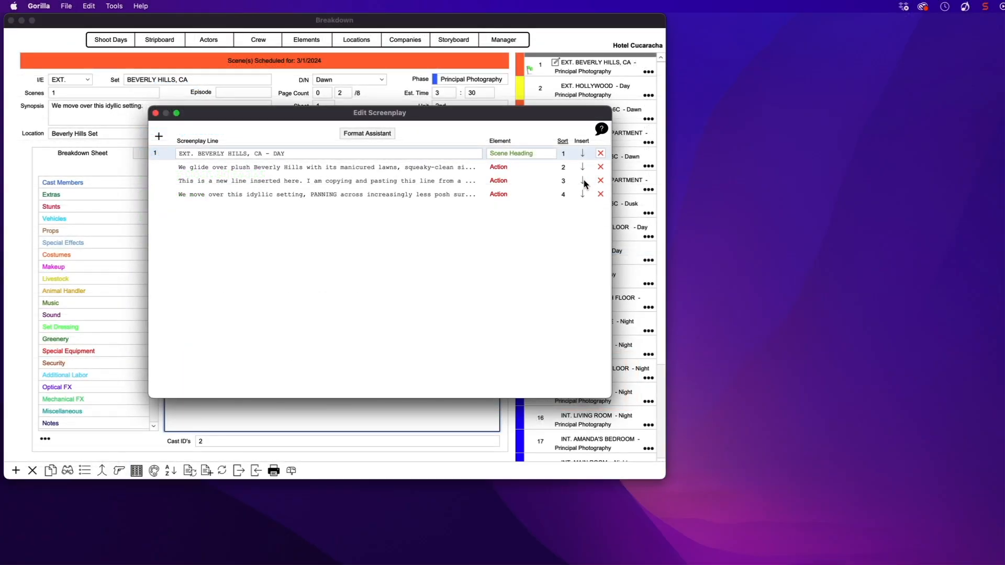
- Insert a Character line reading "BOB" below the pasted action line in scene 1
{"action": "left_click", "coordinate": [583, 181]}
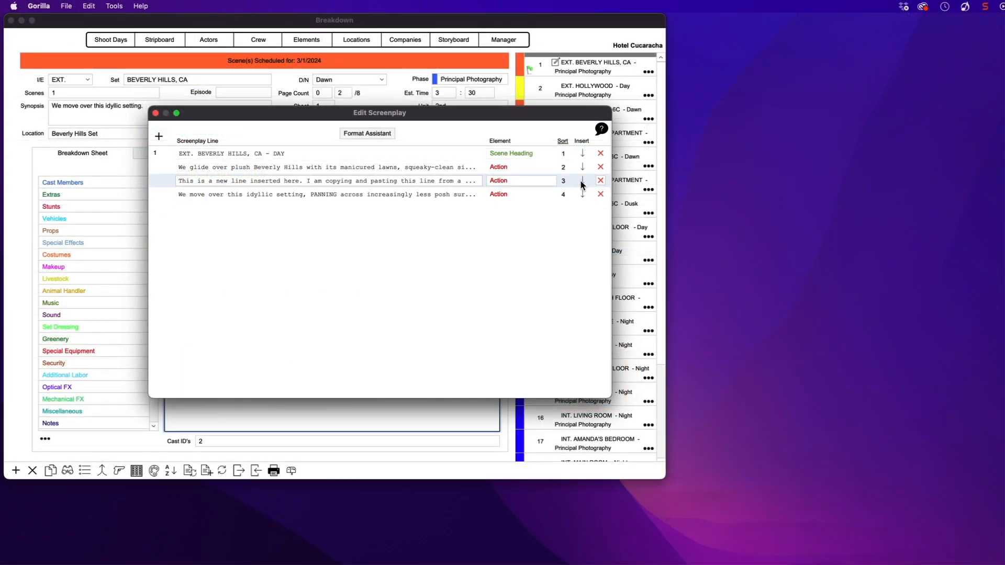
{"action": "left_click", "coordinate": [361, 199]}
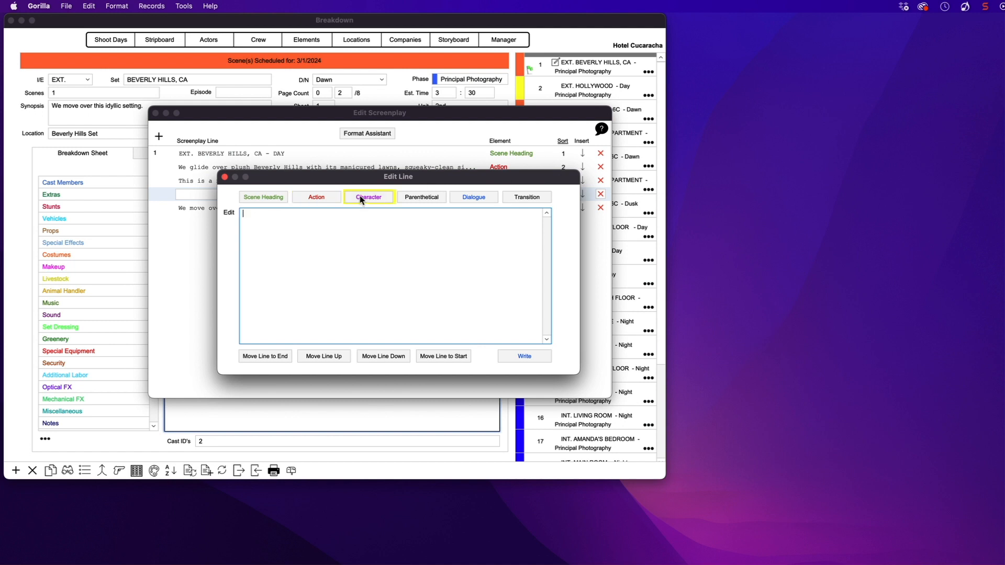
{"action": "type", "text": "BOB"}
{"action": "left_click", "coordinate": [525, 355]}
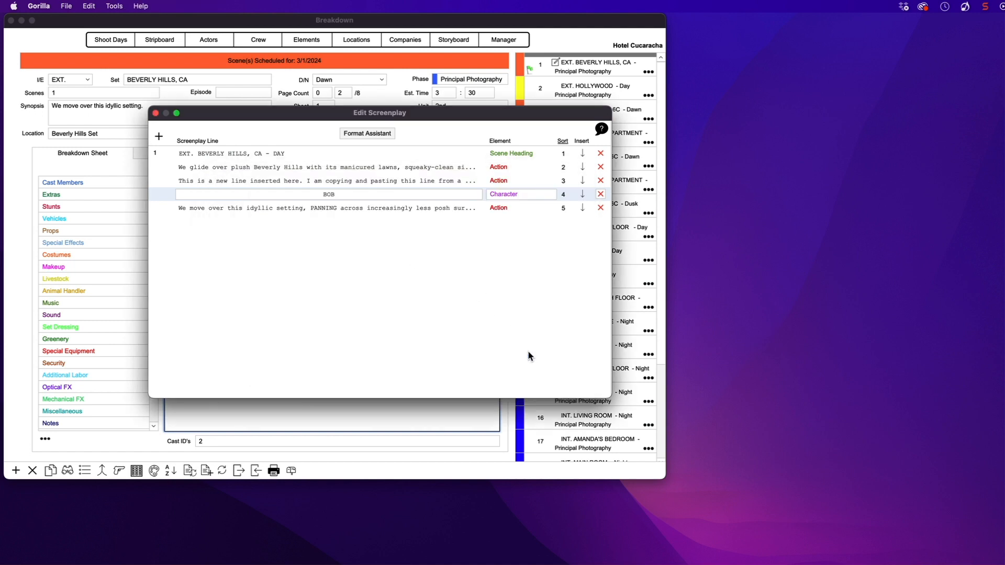
- Insert the Dialogue line "Hi, this is Bob." below the BOB character line and close the screenplay editor
{"action": "left_click", "coordinate": [581, 194]}
{"action": "type", "text": "Hi"}
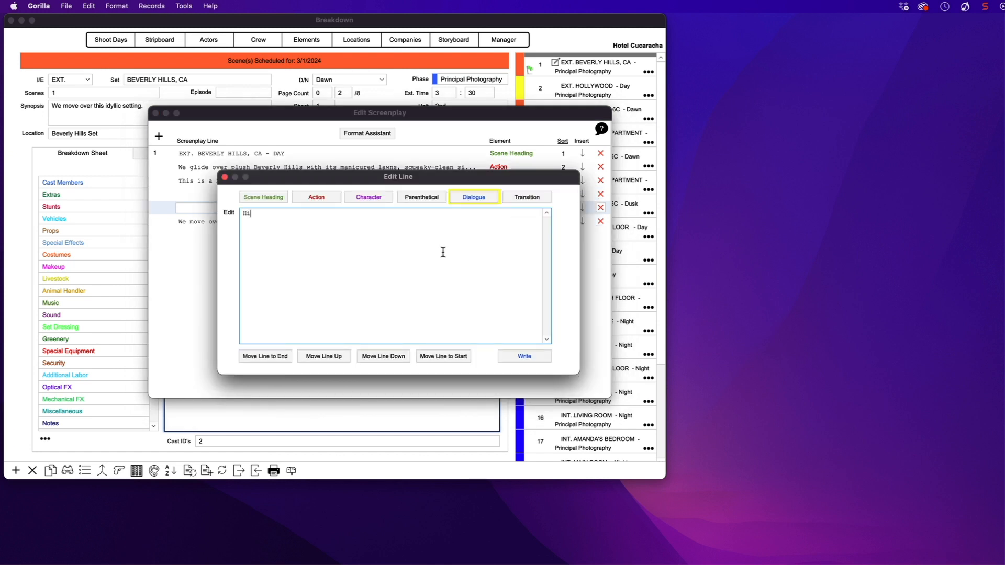
{"action": "type", "text": ", this is Bob."}
{"action": "left_click", "coordinate": [523, 356]}
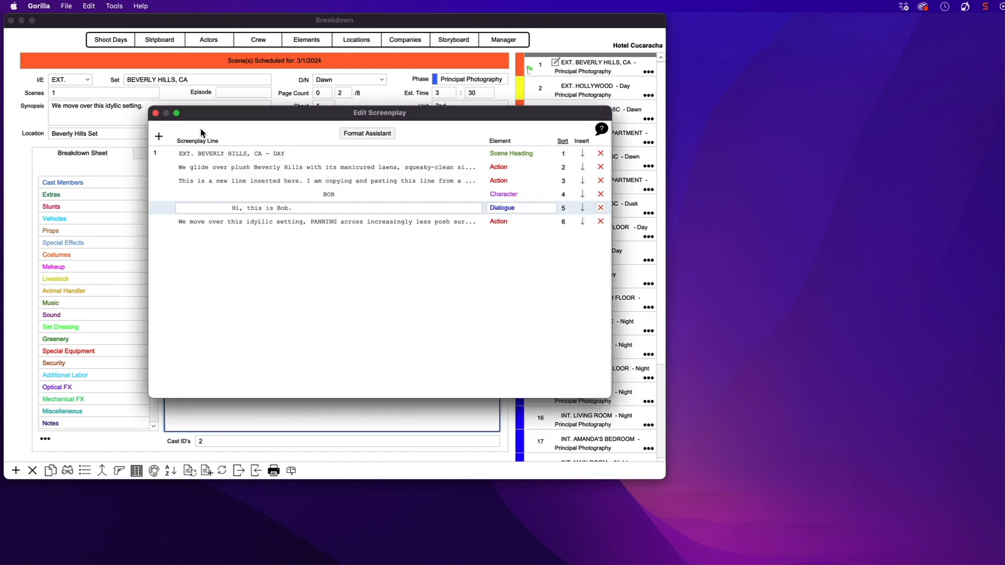
{"action": "left_click", "coordinate": [155, 114]}
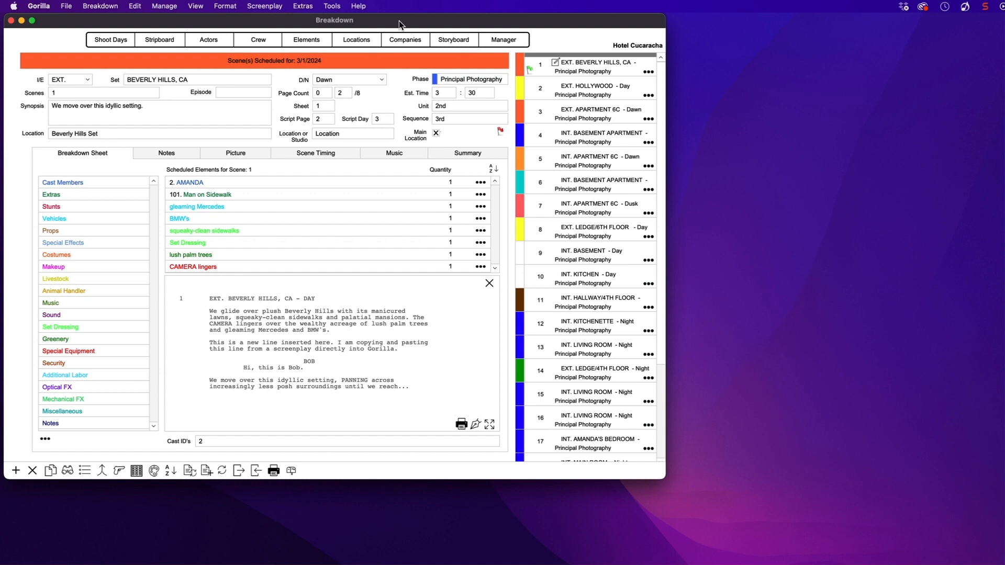
- Create a new cast member named BOB without a board ID and add it to scene 1's breakdown sheet
{"action": "double_click", "coordinate": [50, 184]}
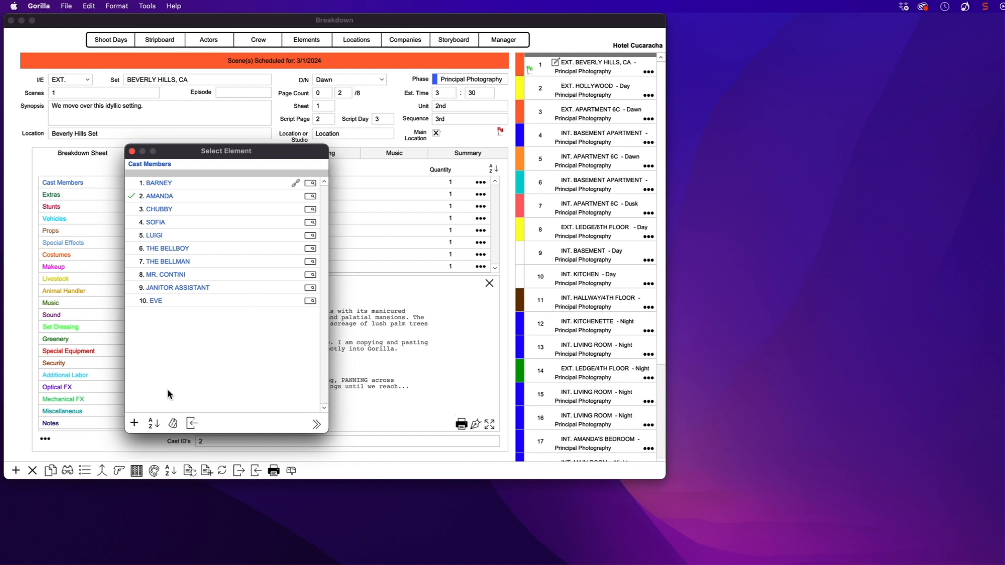
{"action": "left_click", "coordinate": [135, 424]}
{"action": "type", "text": "BOB"}
{"action": "left_click", "coordinate": [194, 324]}
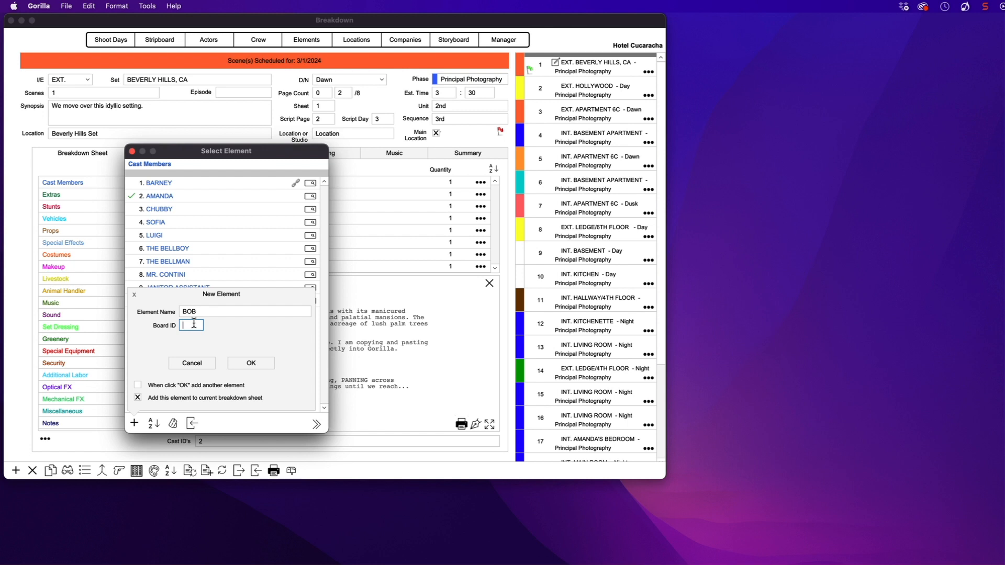
{"action": "left_click", "coordinate": [254, 365]}
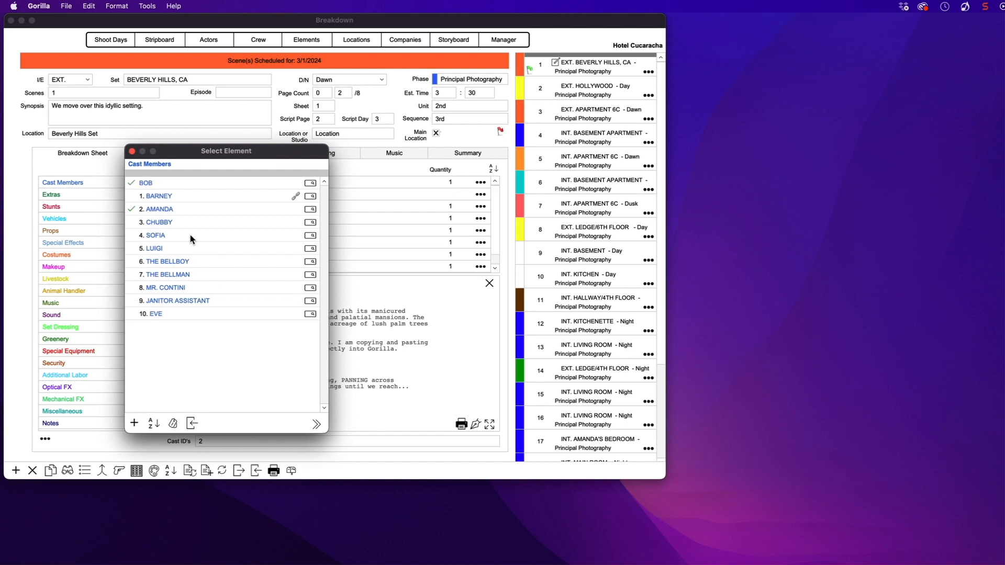
{"action": "left_click", "coordinate": [131, 151]}
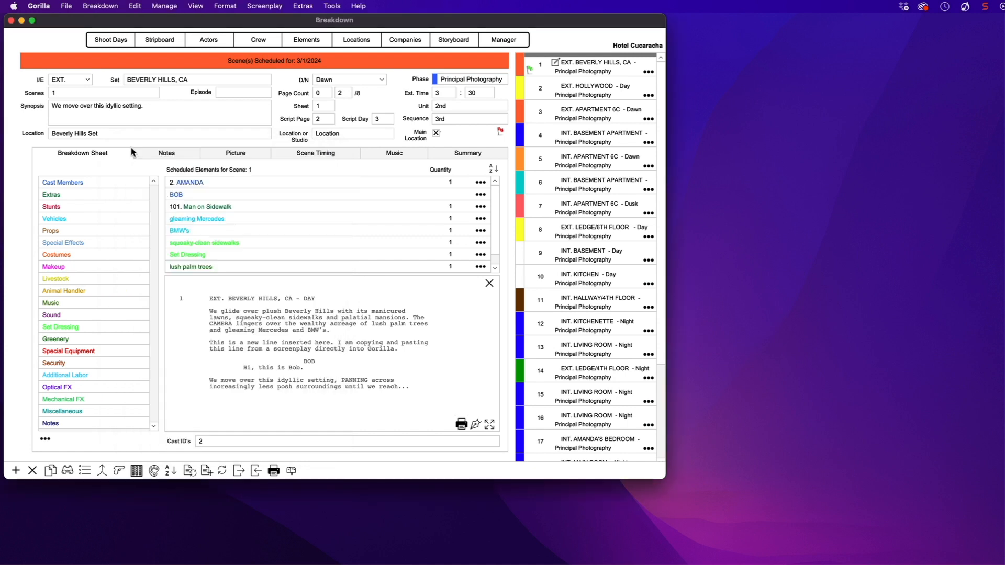
- Switch the screenplay display back to Tagging Mode
{"action": "left_click", "coordinate": [264, 5]}
{"action": "mouse_move", "coordinate": [293, 22]}
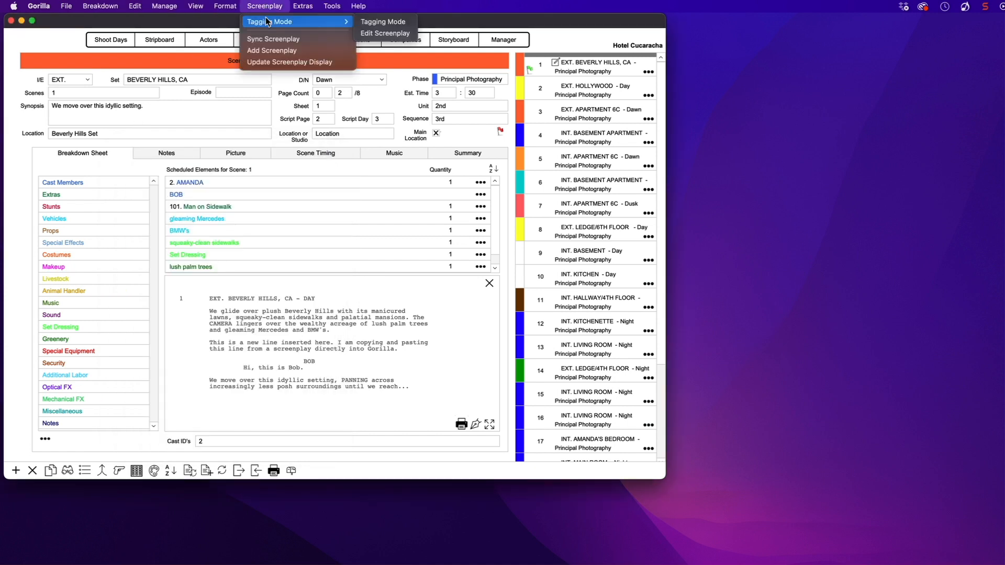
{"action": "left_click", "coordinate": [361, 21]}
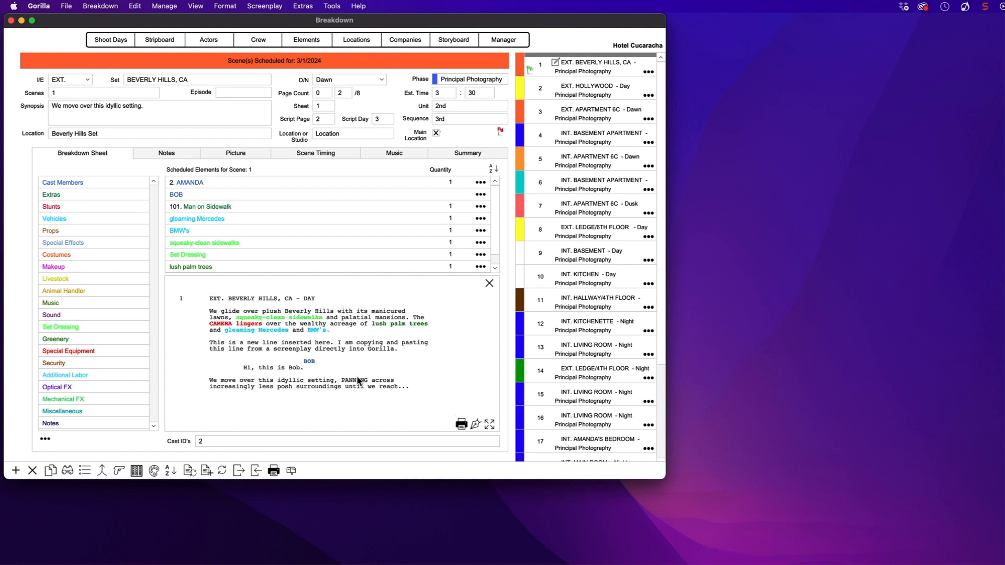
- Open the element info for BOB in scene 1 and set the board ID to 11
{"action": "left_click", "coordinate": [480, 194]}
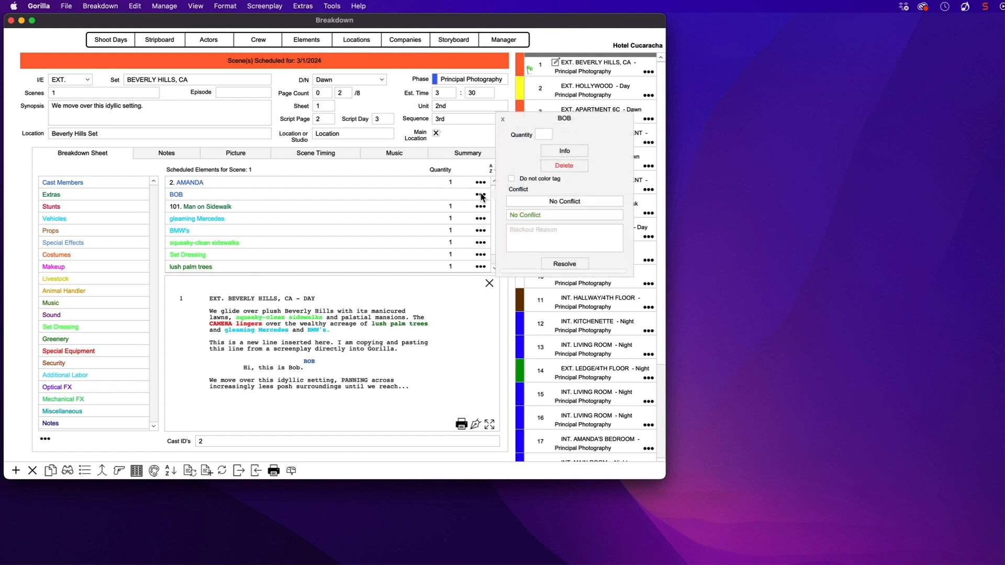
{"action": "left_click", "coordinate": [552, 153]}
{"action": "left_click", "coordinate": [237, 193]}
{"action": "left_click", "coordinate": [449, 252]}
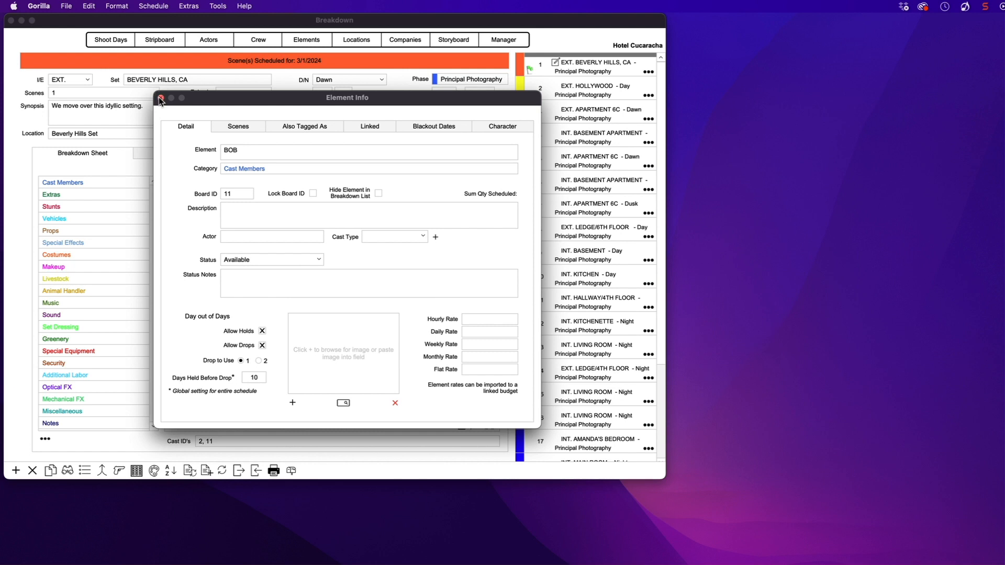
{"action": "left_click", "coordinate": [161, 98]}
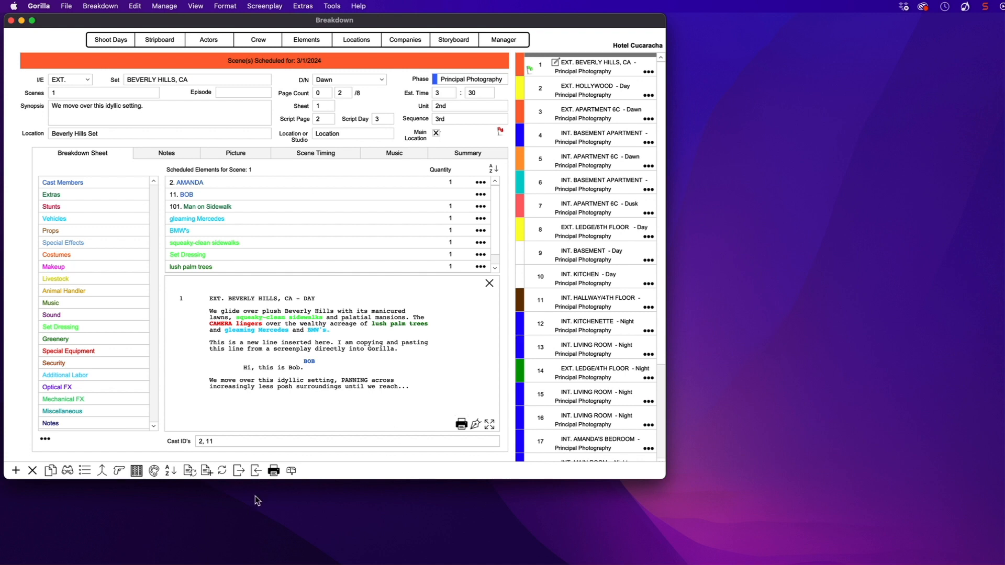
- Create a new breakdown sheet for scene 23 with the set NEW SET and the time of day Night
{"action": "left_click", "coordinate": [16, 470]}
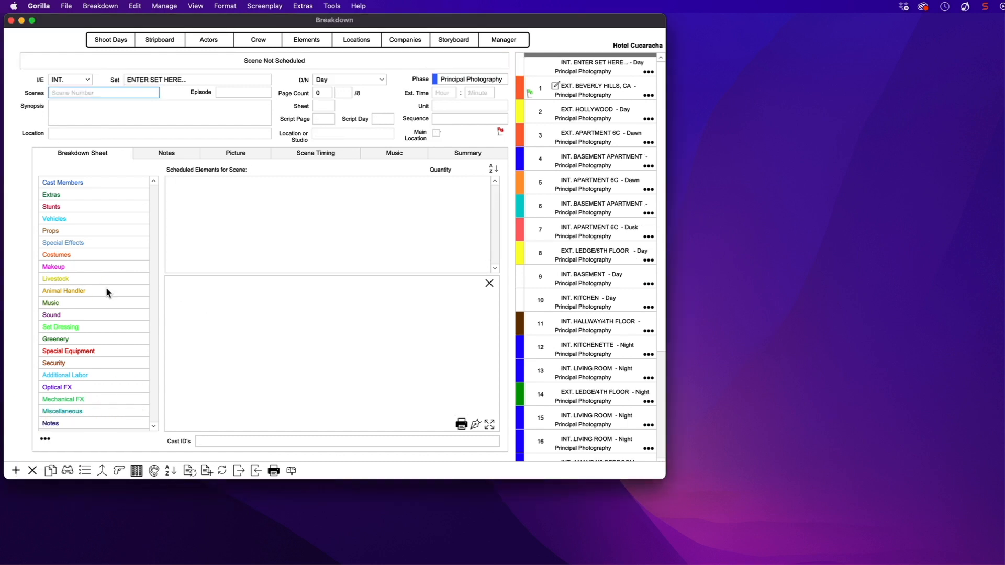
{"action": "type", "text": "23"}
{"action": "left_click", "coordinate": [135, 80]}
{"action": "key", "text": "Escape"}
{"action": "type", "text": "NEW SET"}
{"action": "left_click", "coordinate": [350, 80]}
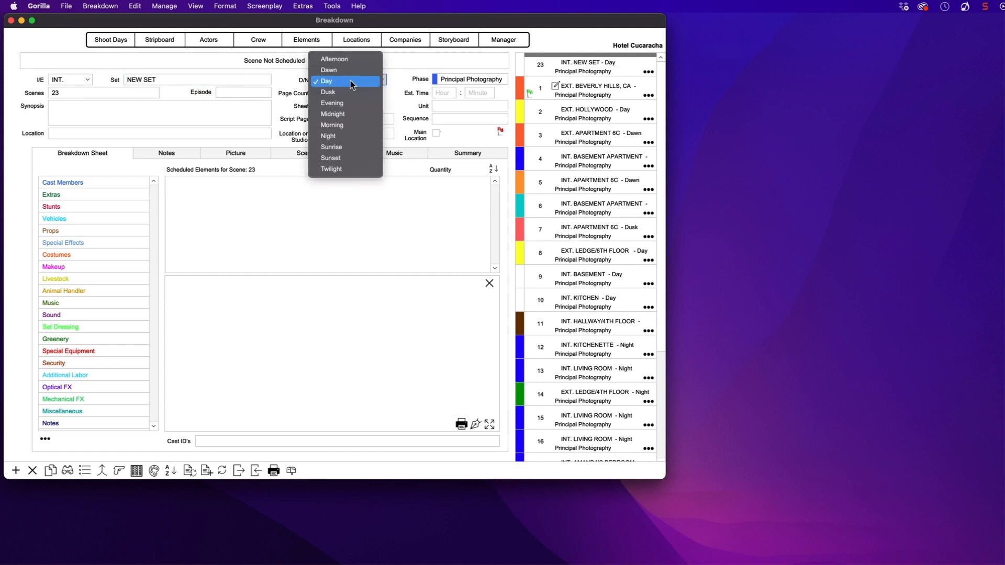
{"action": "left_click", "coordinate": [340, 136]}
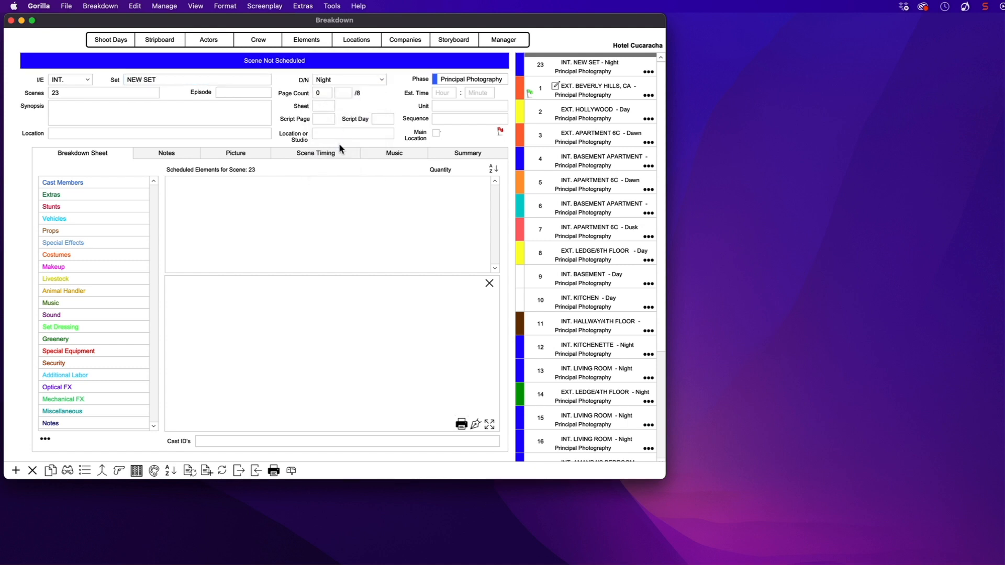
- Open the screenplay editor for scene 23 and add the Scene Heading line "INT. NEW SET - DAY"
{"action": "left_click", "coordinate": [475, 425]}
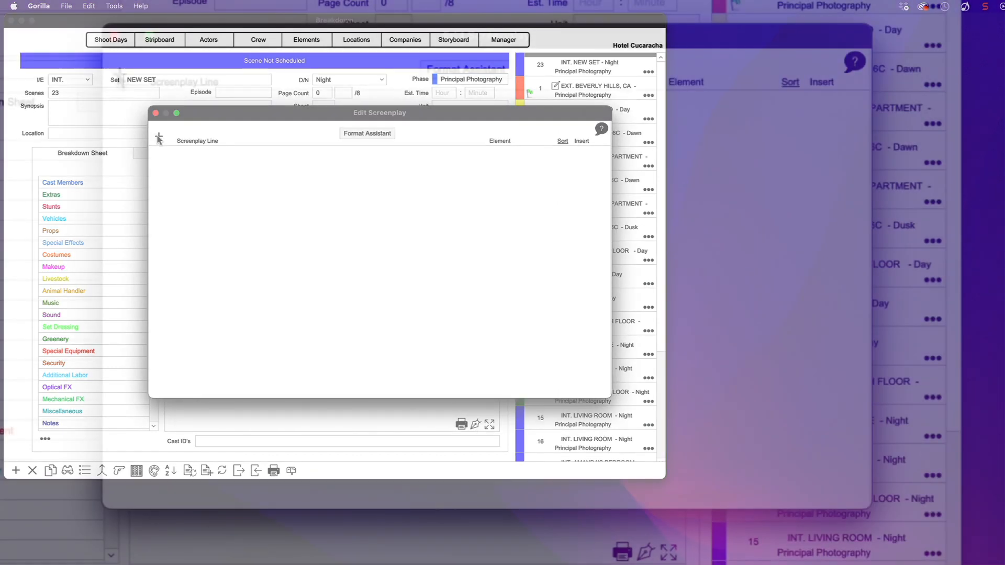
{"action": "left_click", "coordinate": [159, 138]}
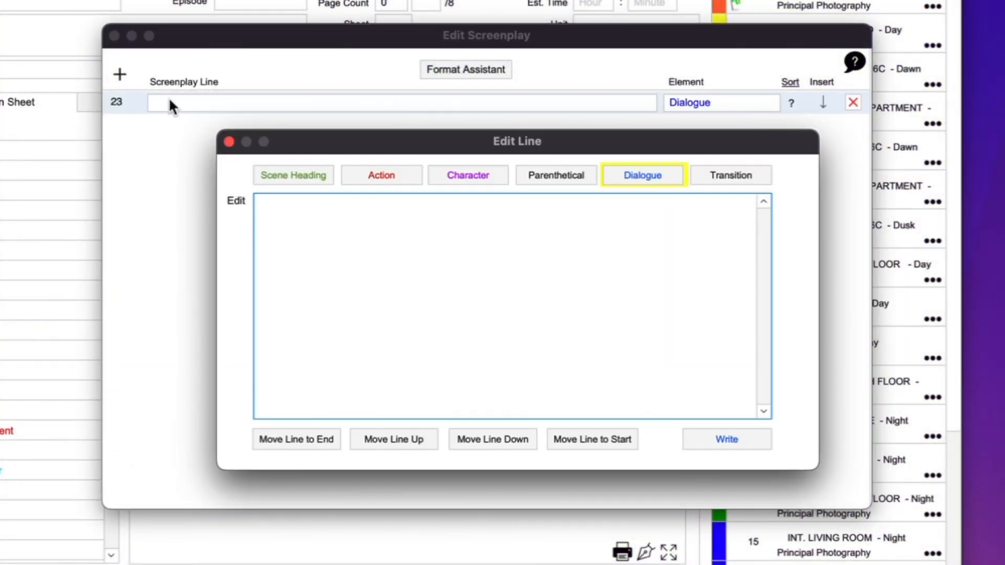
{"action": "left_click", "coordinate": [300, 173]}
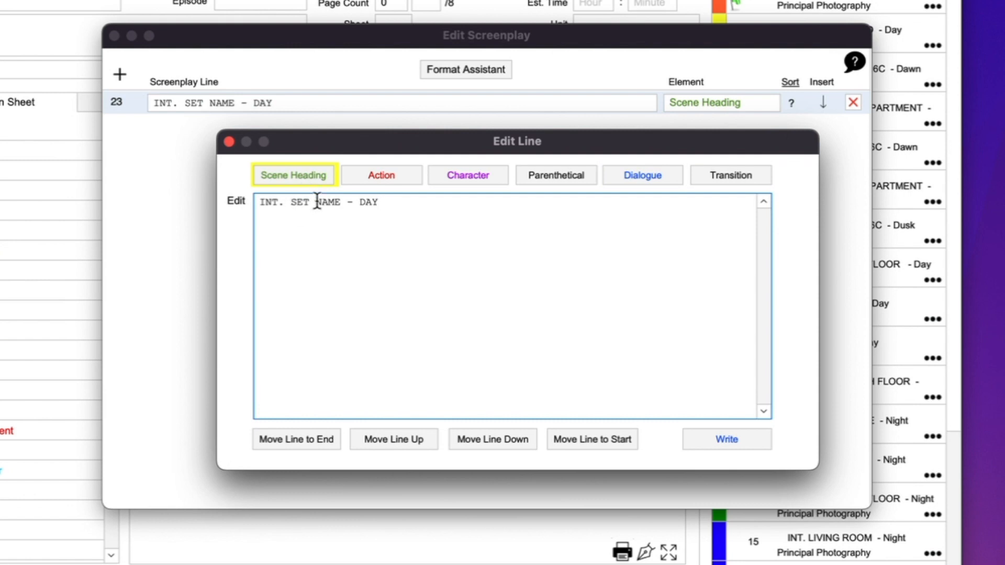
{"action": "left_click_drag", "start_coordinate": [291, 202], "coordinate": [339, 202]}
{"action": "type", "text": "NEW SET"}
{"action": "left_click", "coordinate": [752, 442]}
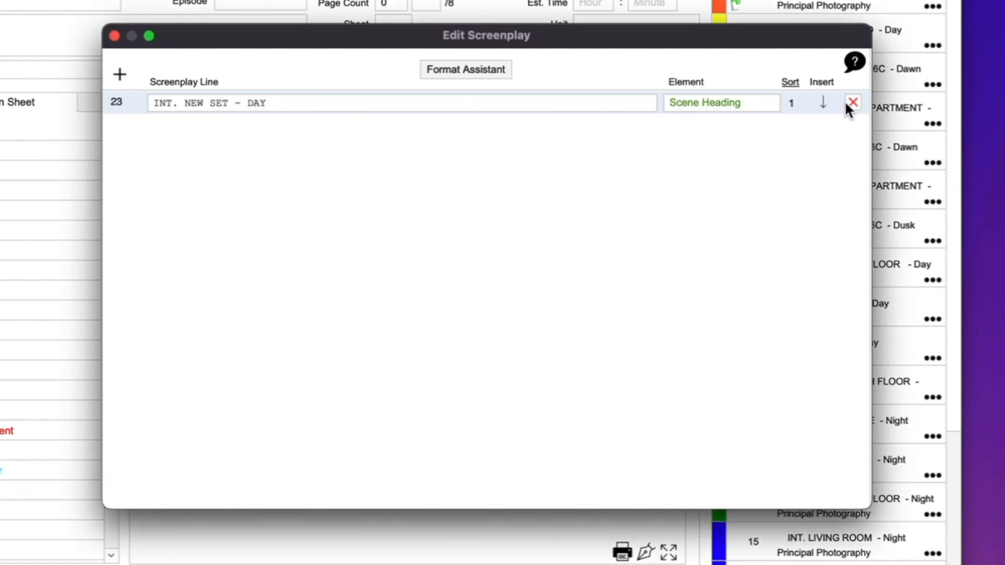
- Insert the Action line "This is a new ACTION Line. I will tag this item: Horse." below the scene heading and close the screenplay editor
{"action": "left_click", "coordinate": [822, 102]}
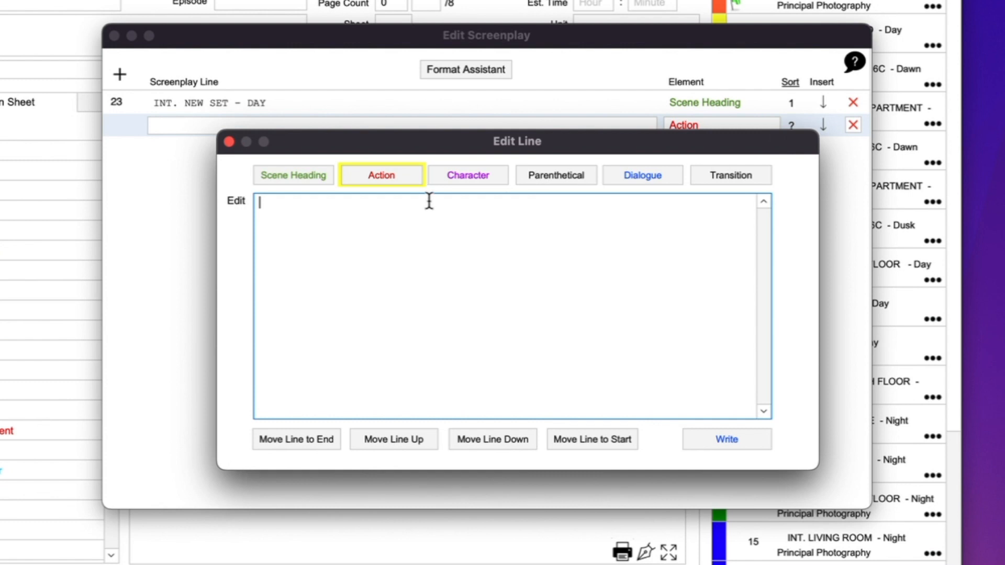
{"action": "type", "text": "This is a new ACTION Line."}
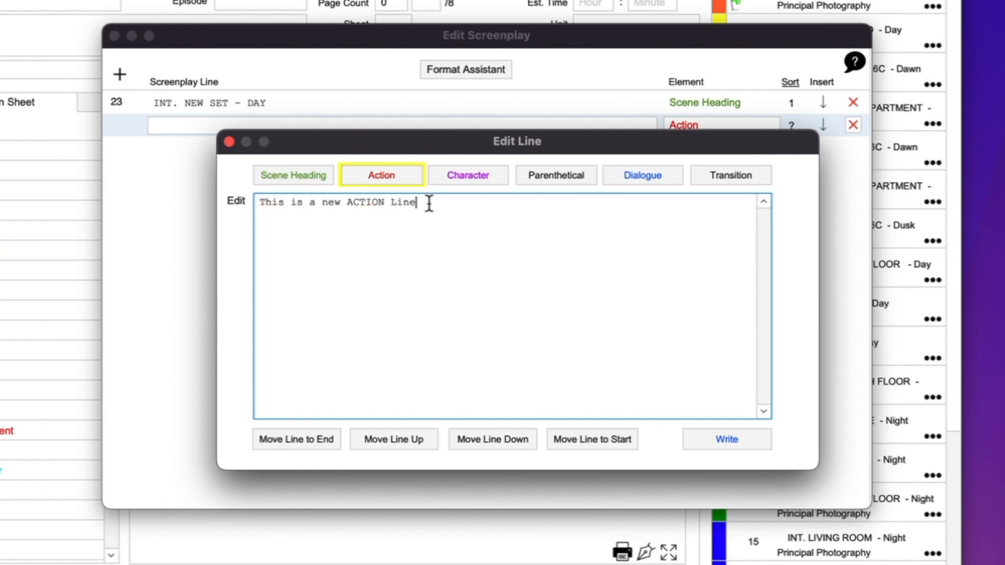
{"action": "type", "text": " I will tag this item: Horse."}
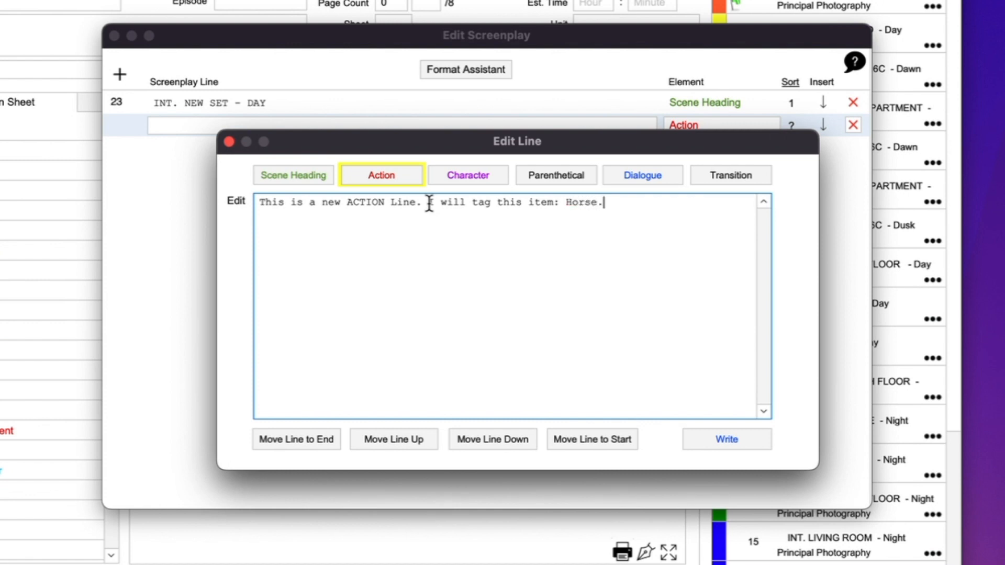
{"action": "left_click", "coordinate": [725, 440]}
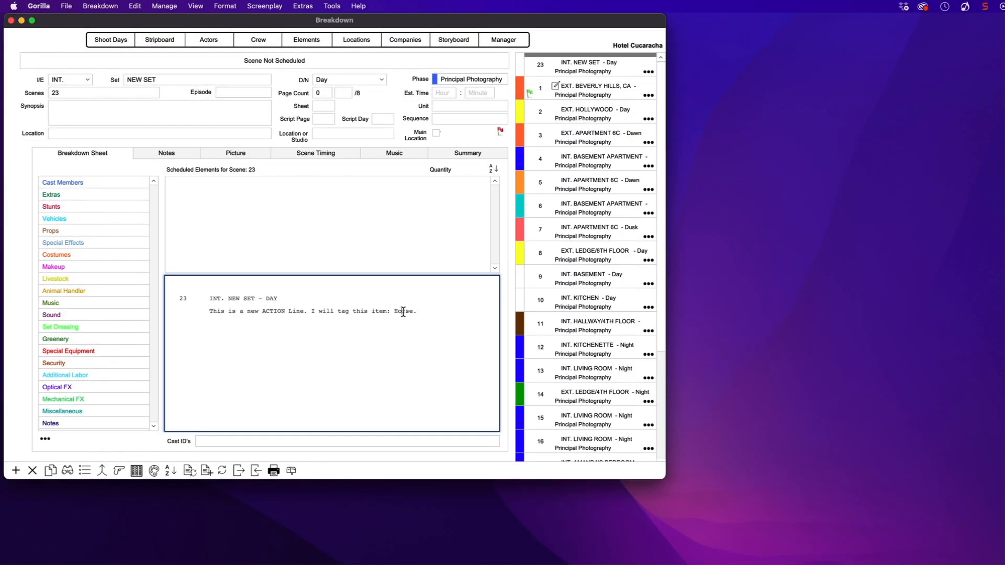
- Switch the screenplay display to Tagging Mode and tag the word Horse in scene 23 as the existing Livestock element
{"action": "double_click", "coordinate": [402, 312]}
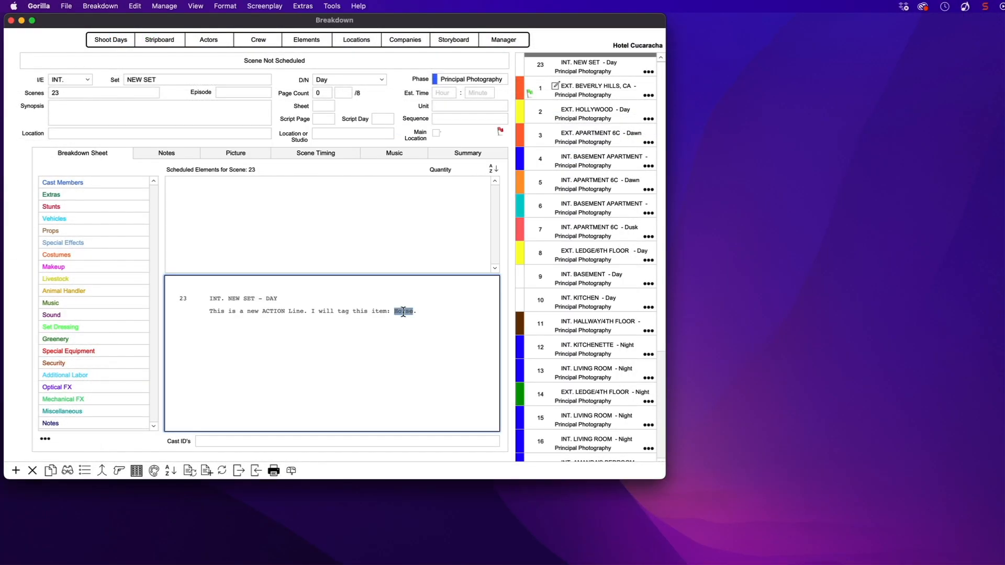
{"action": "left_click", "coordinate": [256, 6]}
{"action": "mouse_move", "coordinate": [293, 22]}
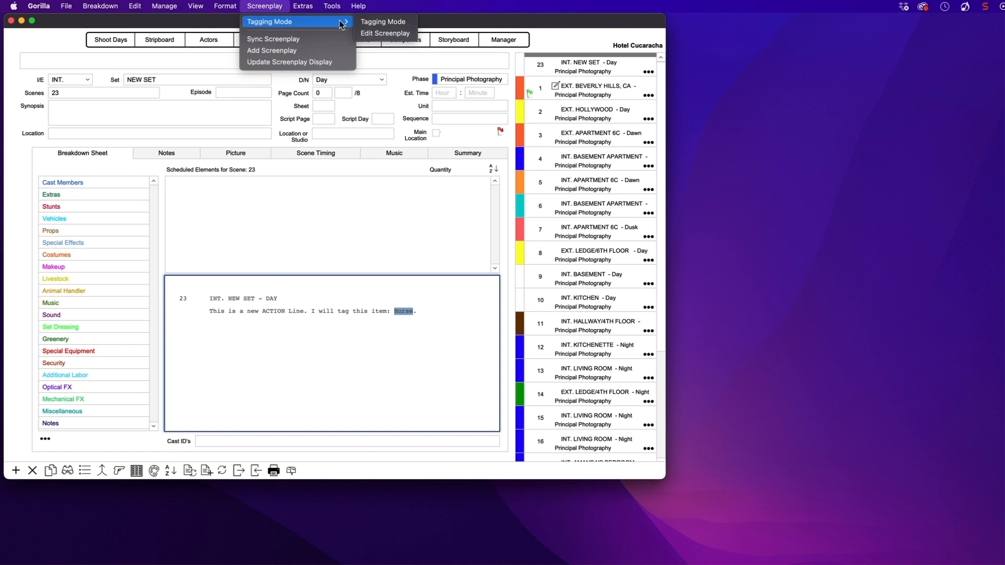
{"action": "left_click", "coordinate": [374, 24]}
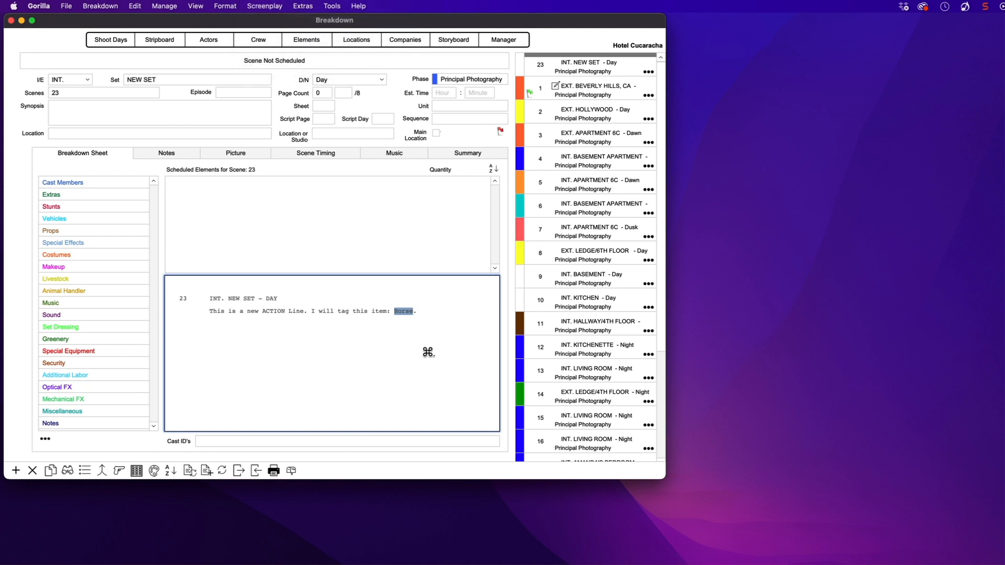
{"action": "double_click", "coordinate": [405, 311]}
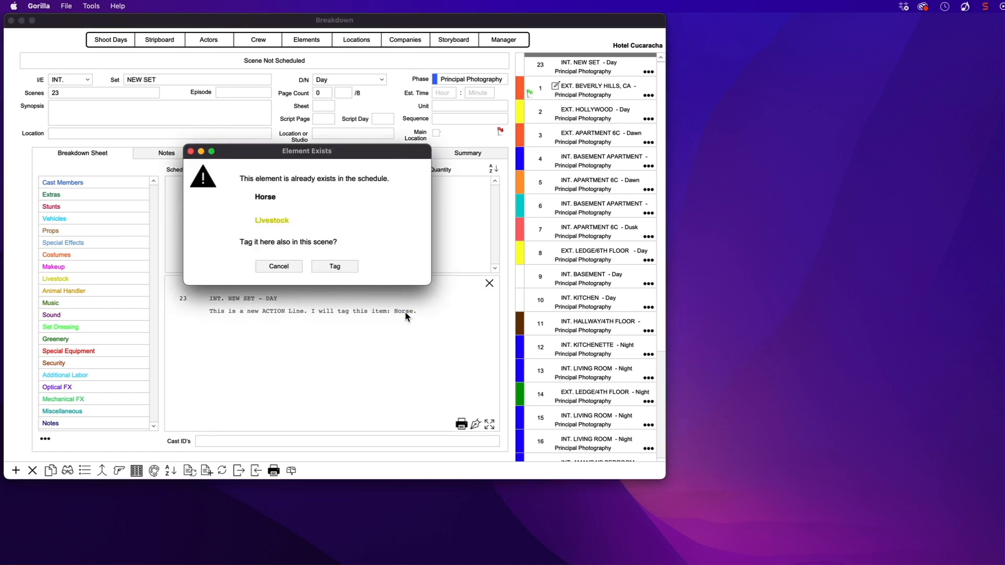
{"action": "left_click", "coordinate": [337, 267]}
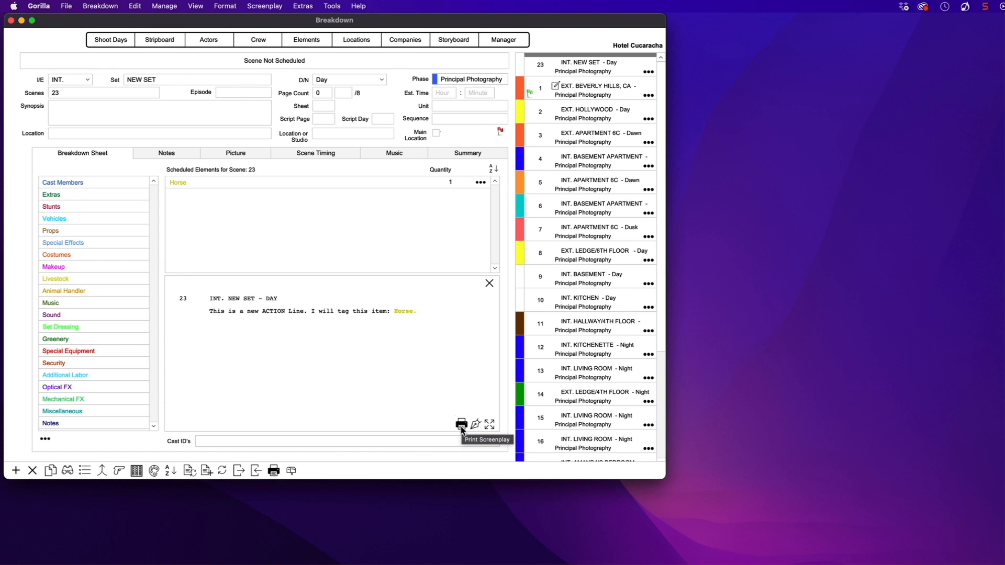
- Open the screenplay print options for scene 23
{"action": "left_click", "coordinate": [462, 427]}
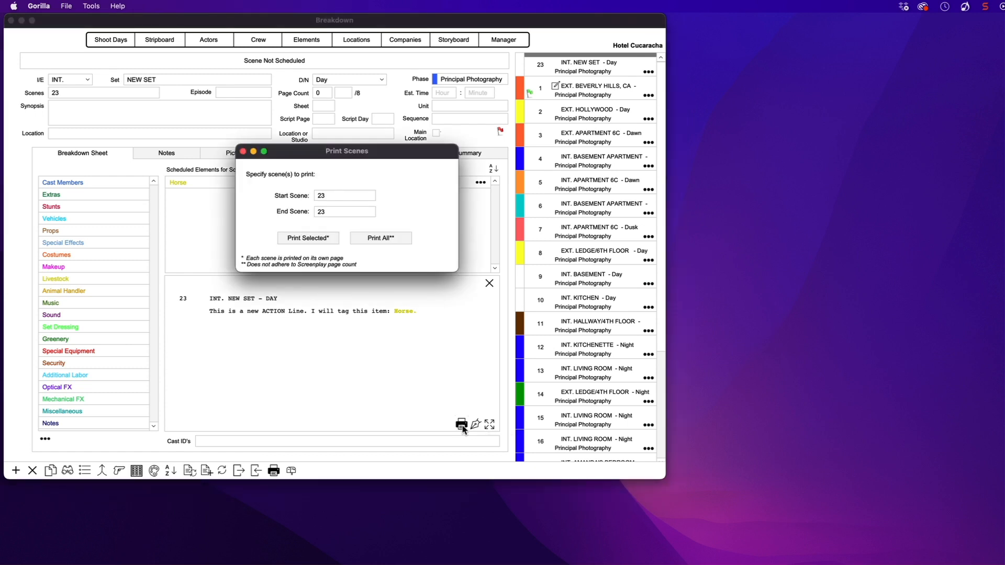